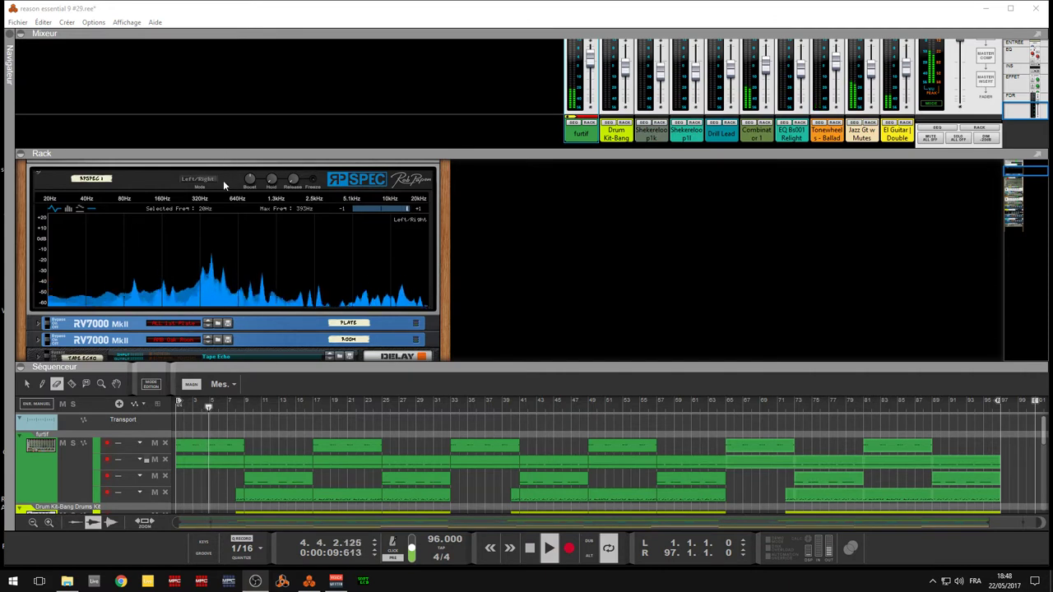
- Switch the RPSPEC analyser to bar display and bring the furtif and Drum Kit-Bang devices into view in the rack
click(66, 207)
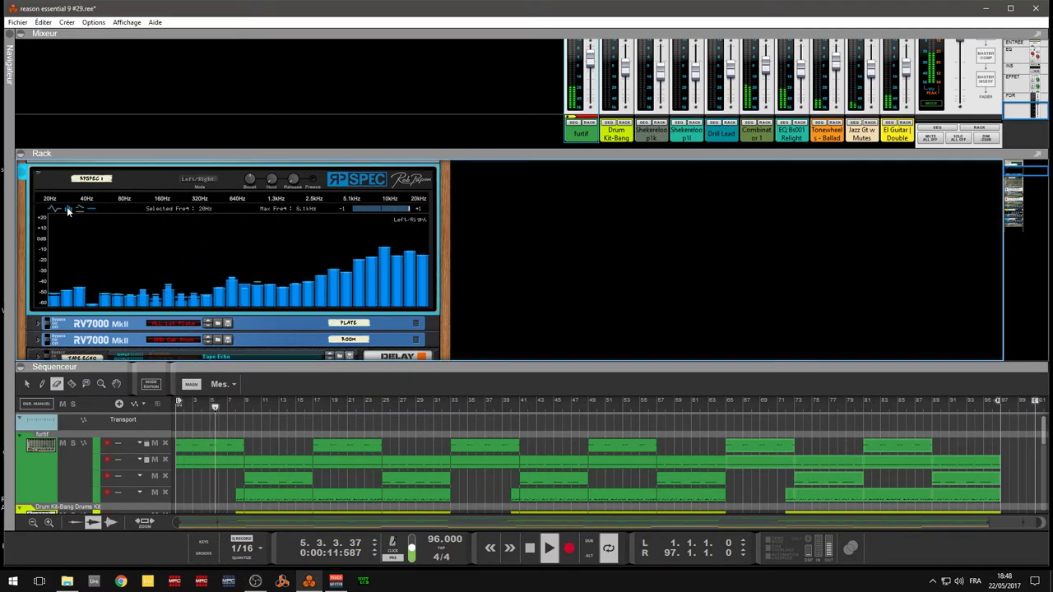
click(592, 125)
click(592, 125)
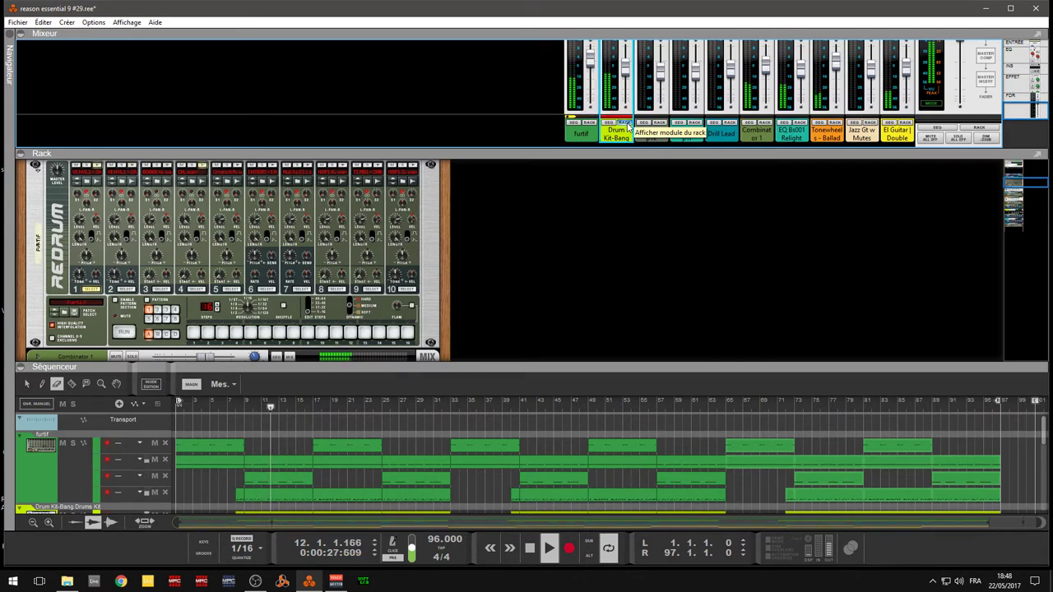
click(627, 125)
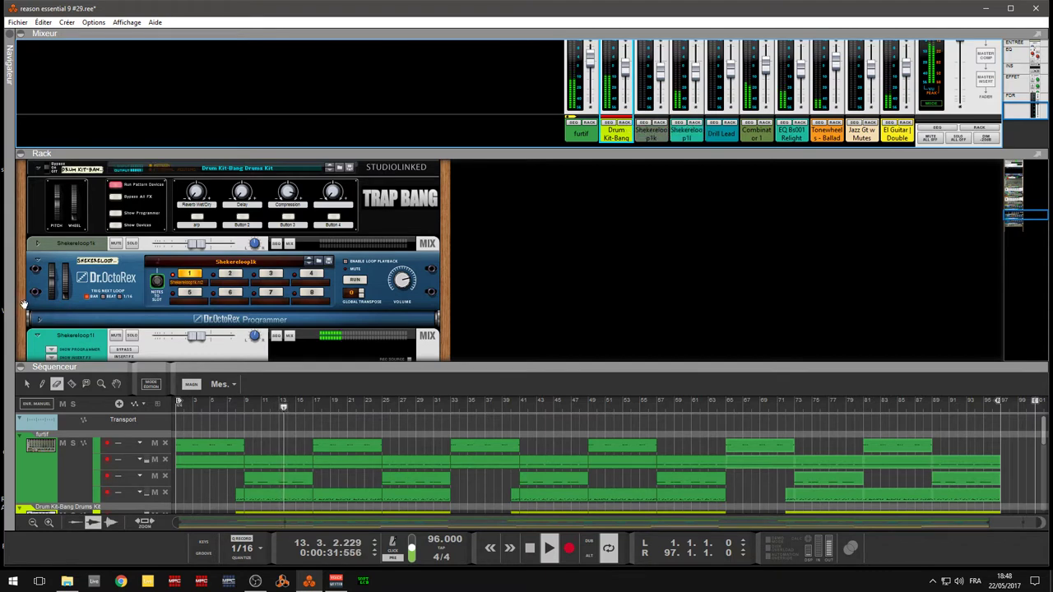
- Unfold the Dr.OctoRex programmers of the Shekereloop1k and Shekereloop1l loop players in the rack
click(37, 323)
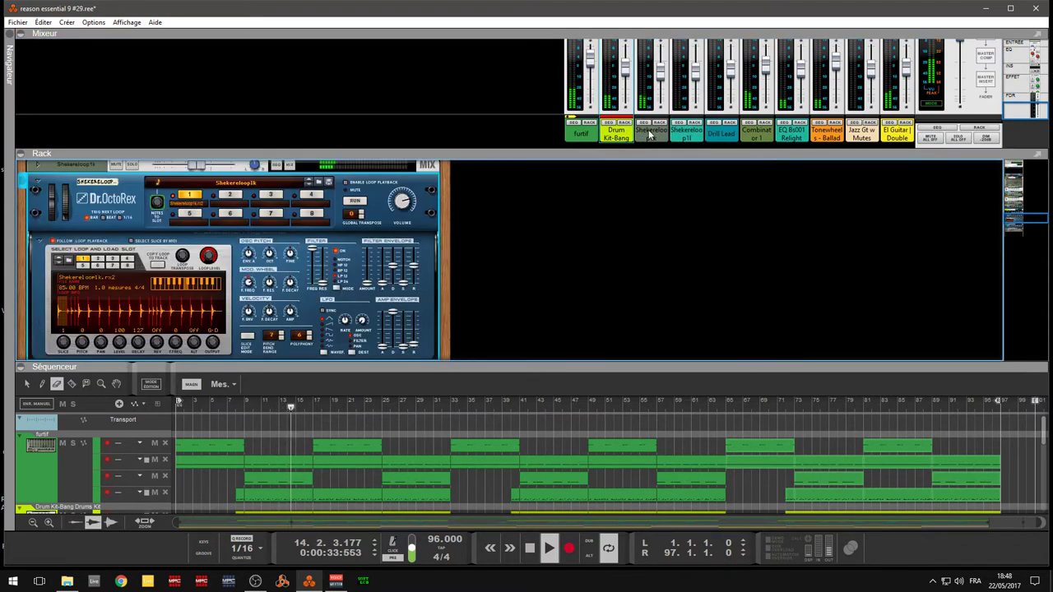
click(694, 126)
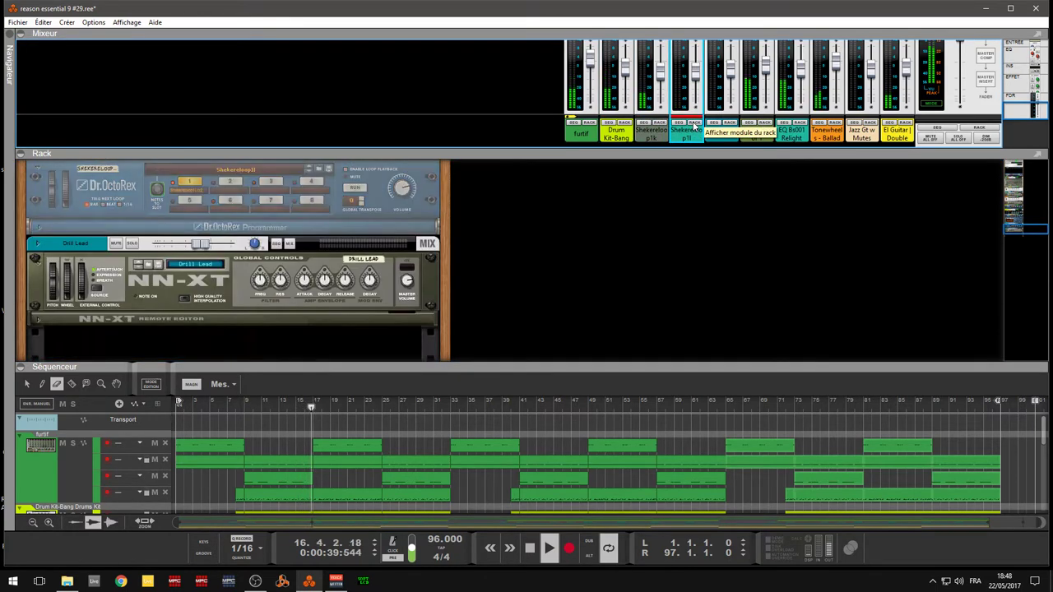
click(38, 231)
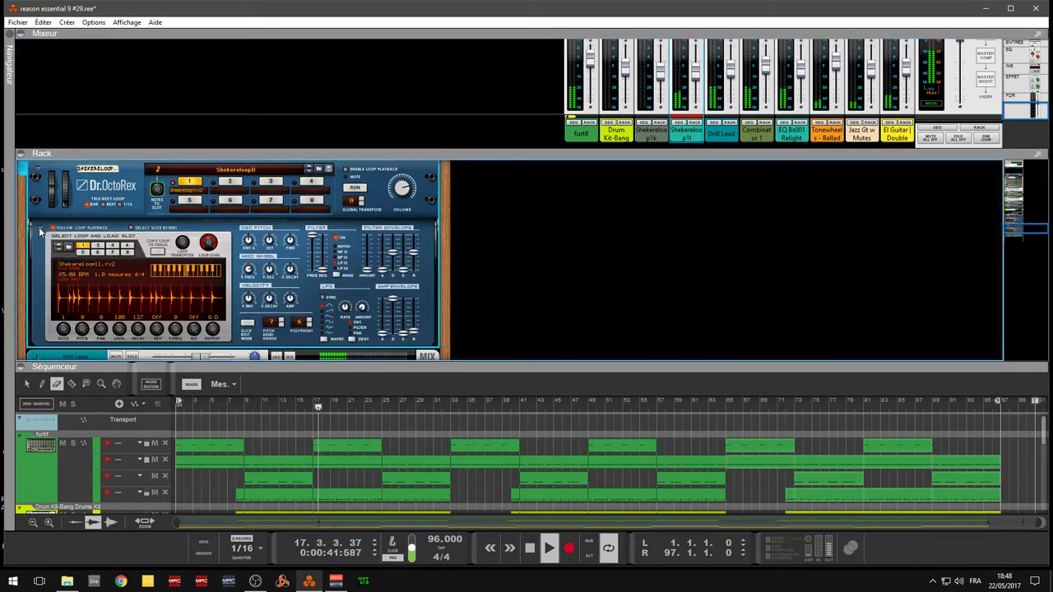
- Show the rack devices of the Drill Lead, Combinator 1, EQ Bs001 Relight, Tonewheels - Ballad, Jazz Gt w Mutes and El Guitar channels in turn
click(731, 124)
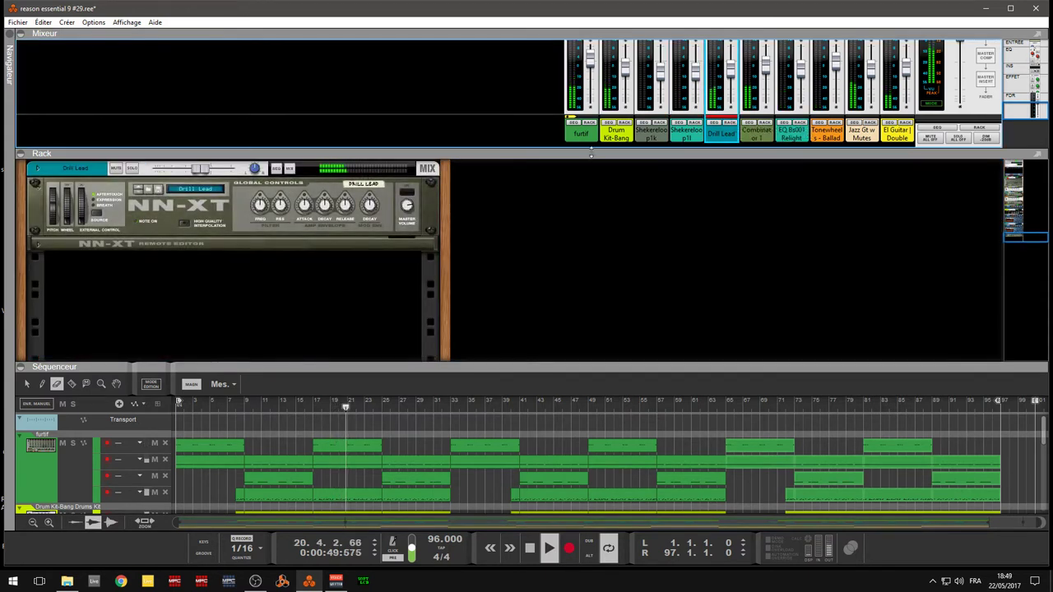
click(765, 125)
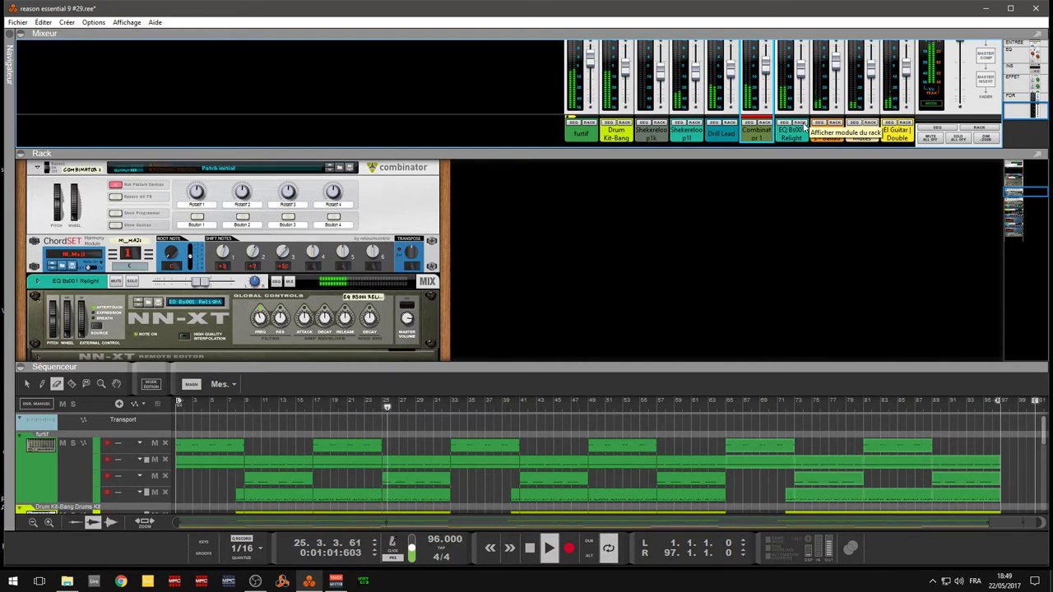
click(805, 125)
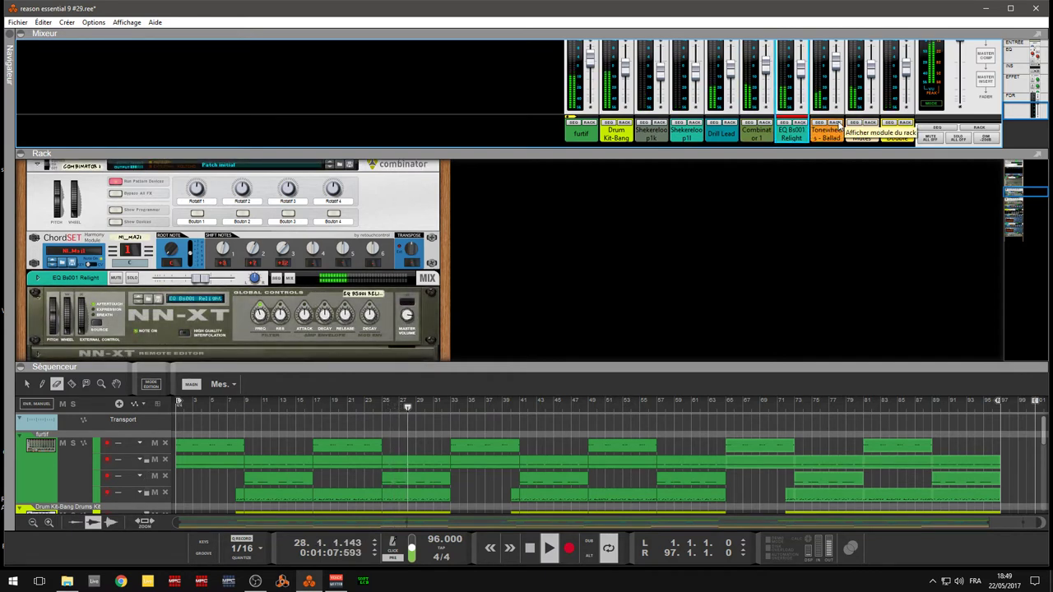
click(836, 123)
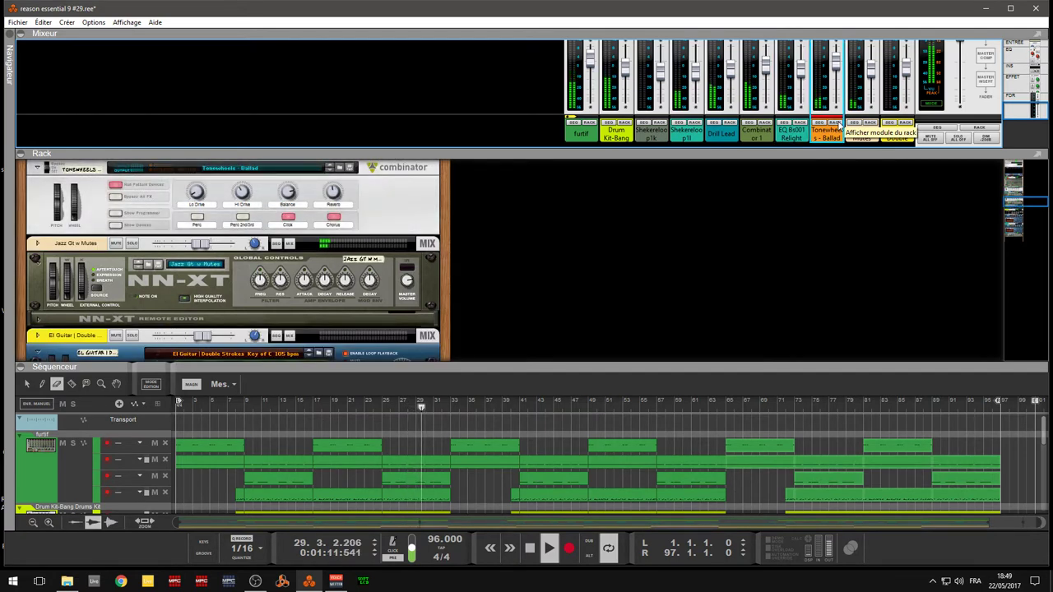
click(871, 123)
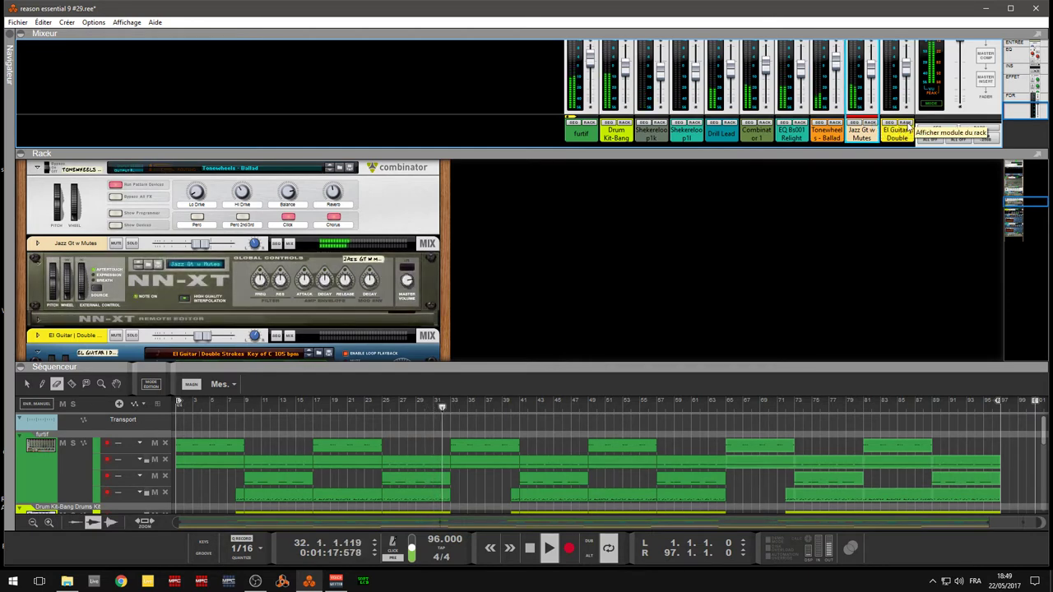
click(906, 123)
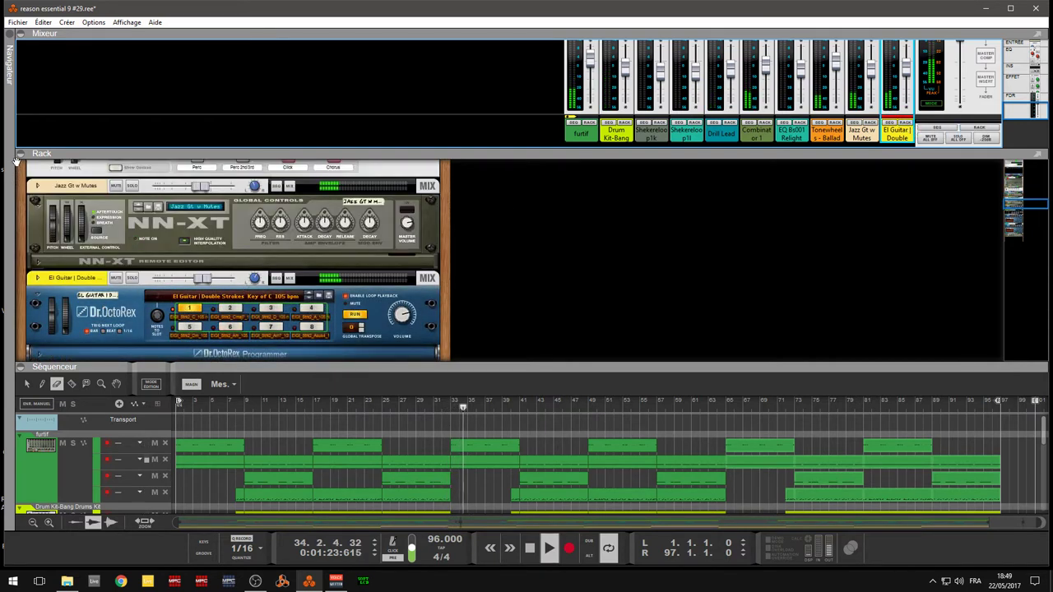
- Hide the rack and mixer to view the whole sequencer arrangement, and bring both areas back
click(22, 157)
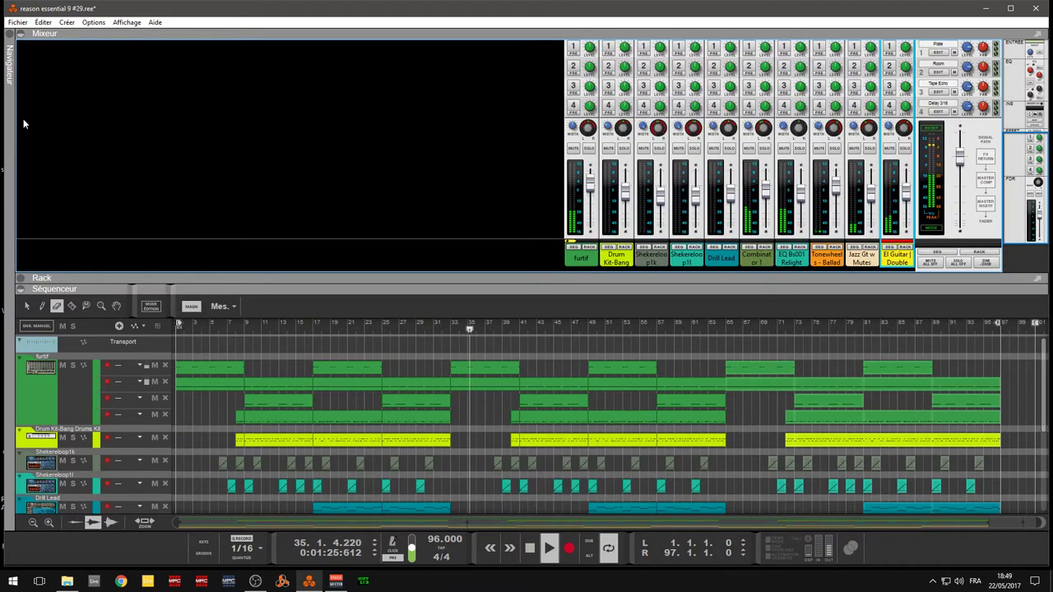
click(20, 36)
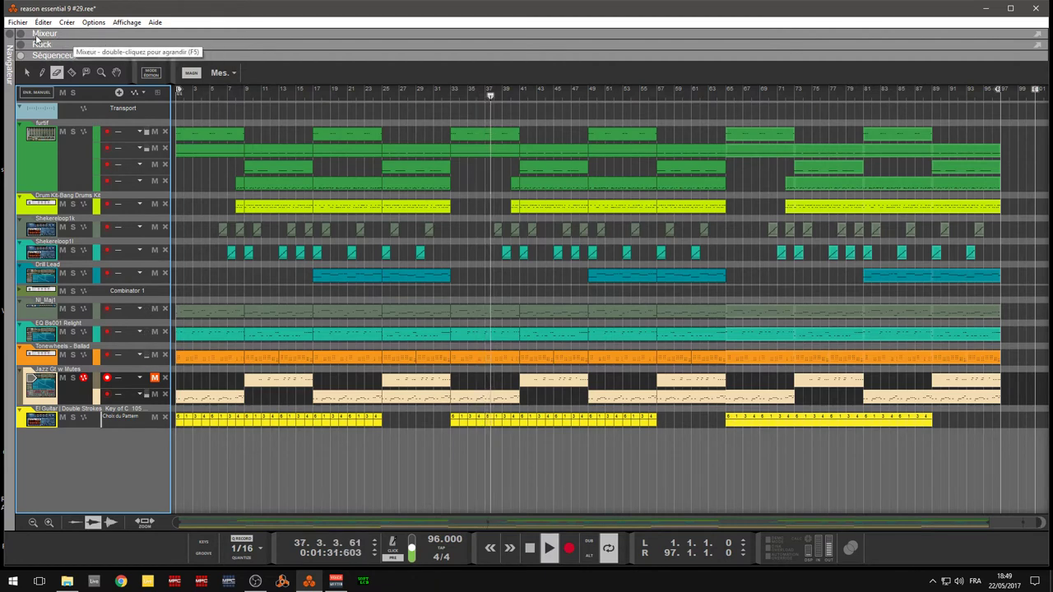
click(21, 35)
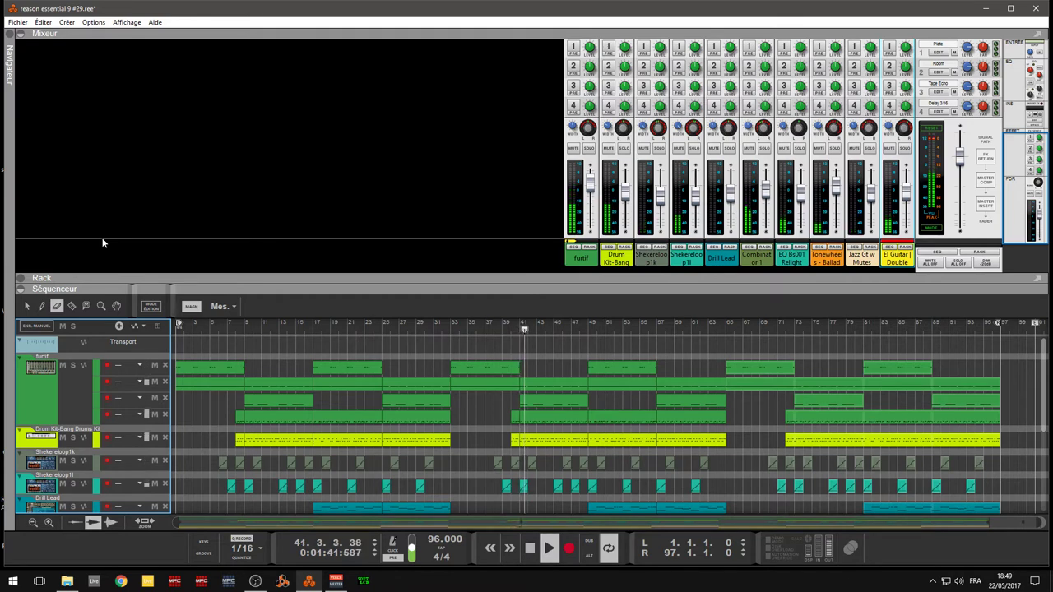
click(20, 281)
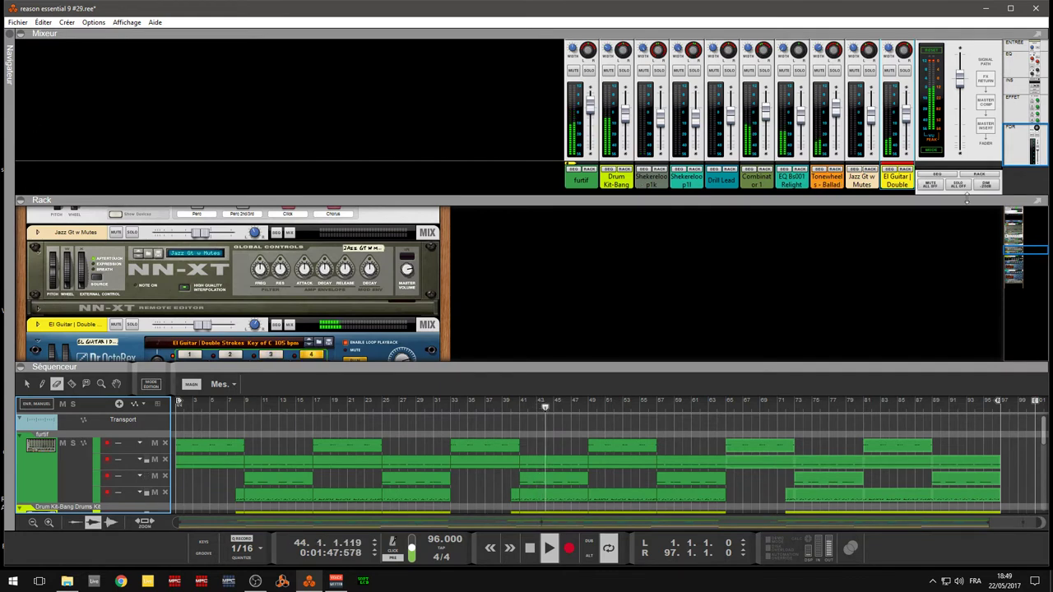
- Hide the mixer and sequencer so the rack fills the window, with the Master Section and RPSPEC analyser in view
click(1016, 219)
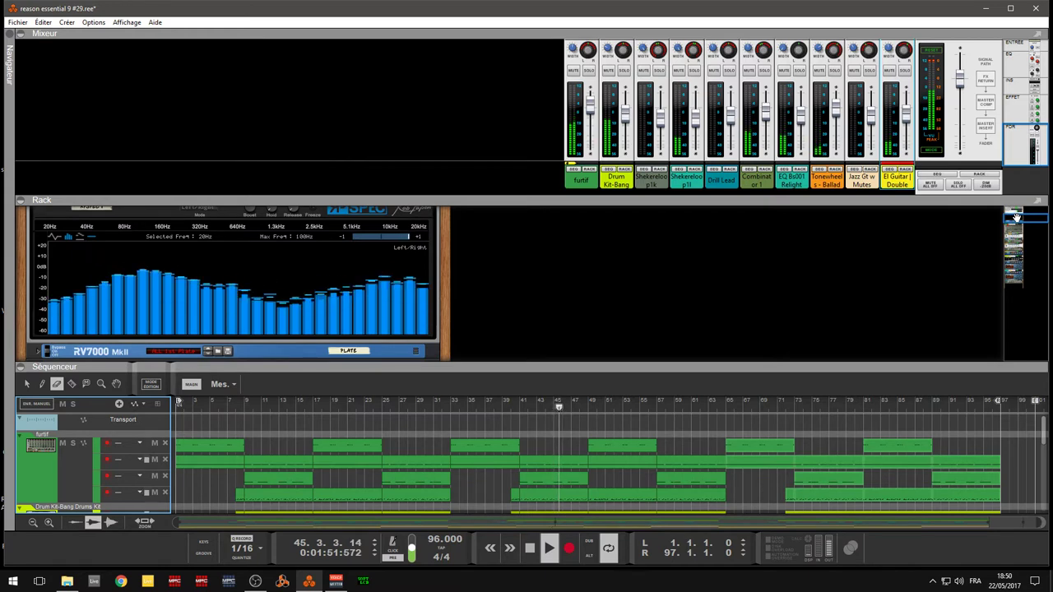
click(21, 34)
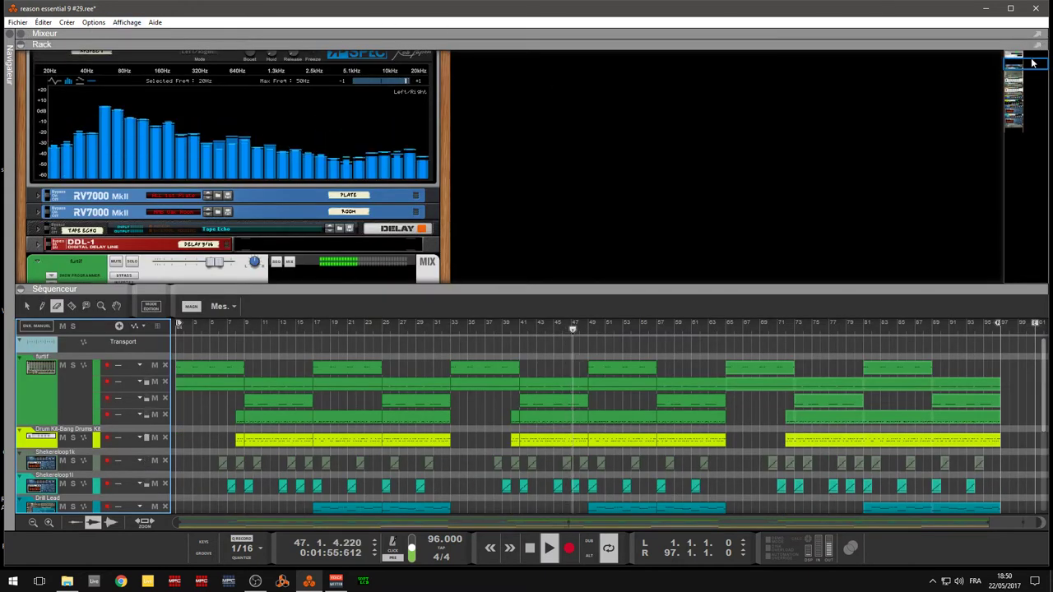
drag(1032, 63, 1025, 54)
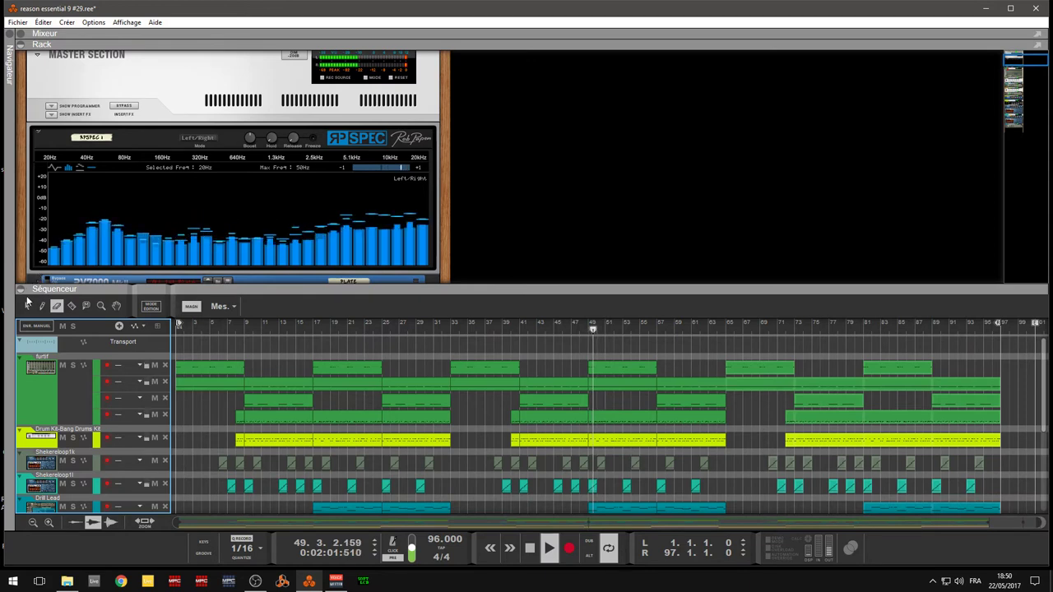
click(20, 288)
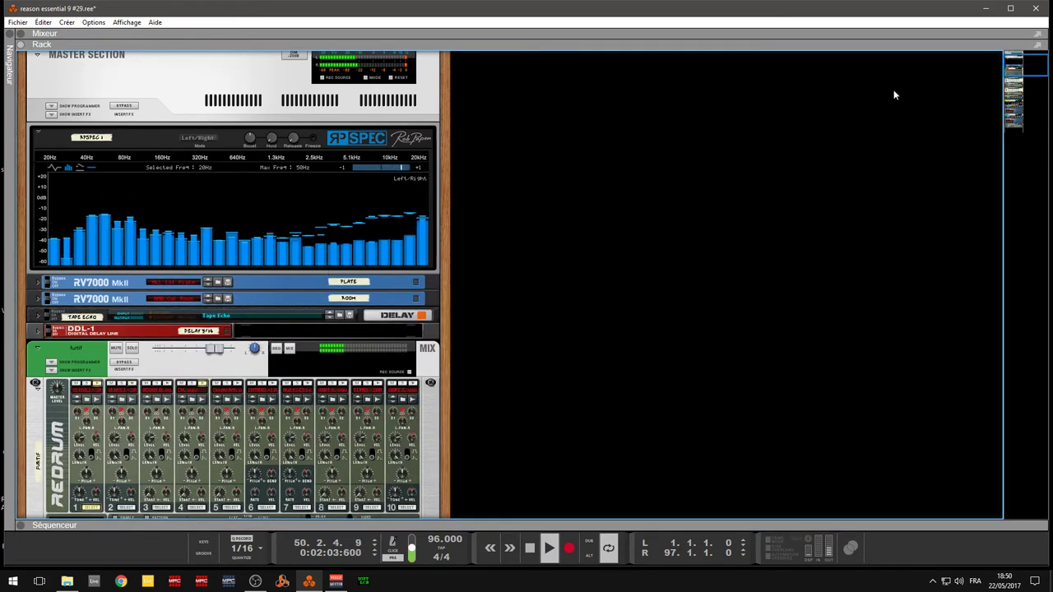
- Unfold the Master Section's insert effects in the rack and bring the sequencer area back
click(51, 113)
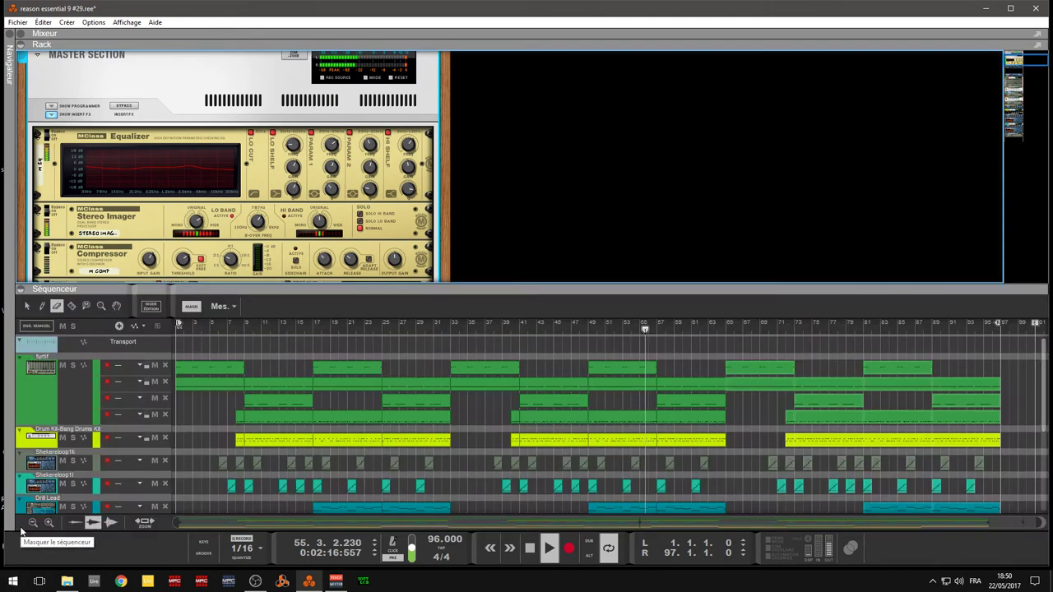
click(19, 524)
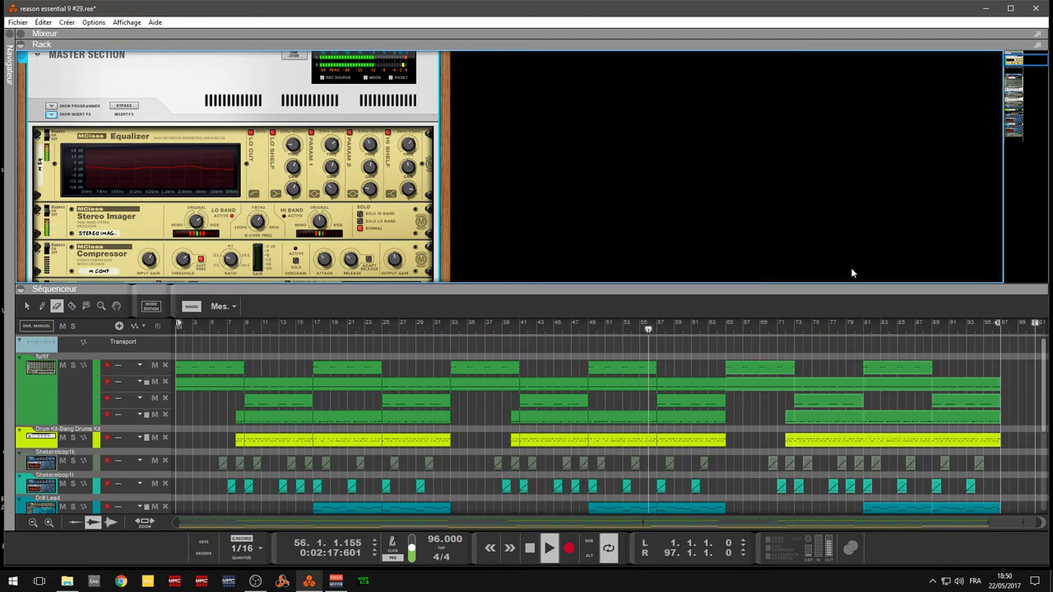
- Return to the RPSPEC analyser, show only its peak lines, and switch it to the continuous curve display
click(1019, 74)
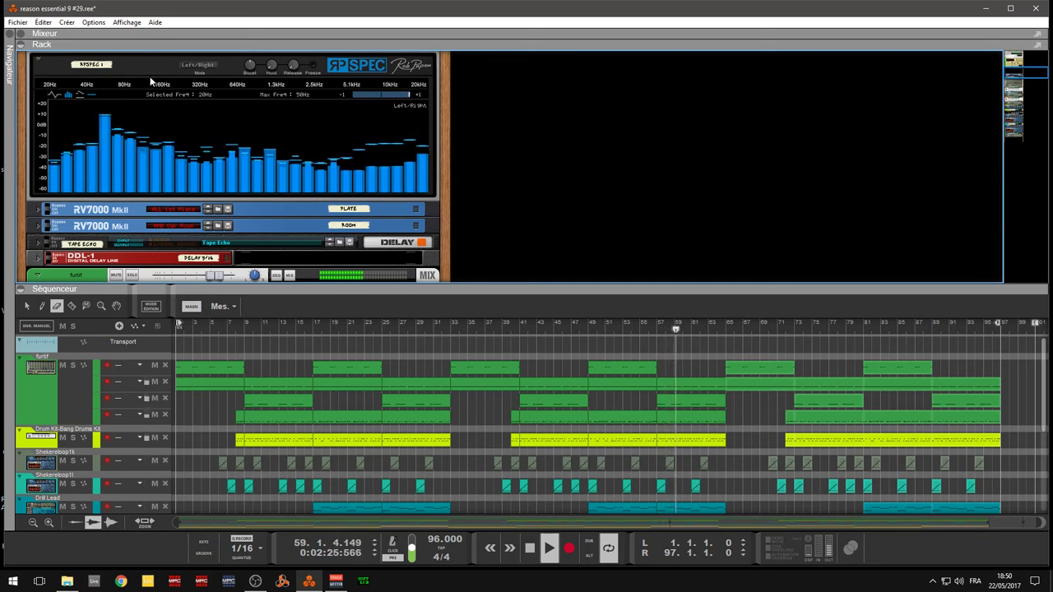
click(85, 95)
click(85, 95)
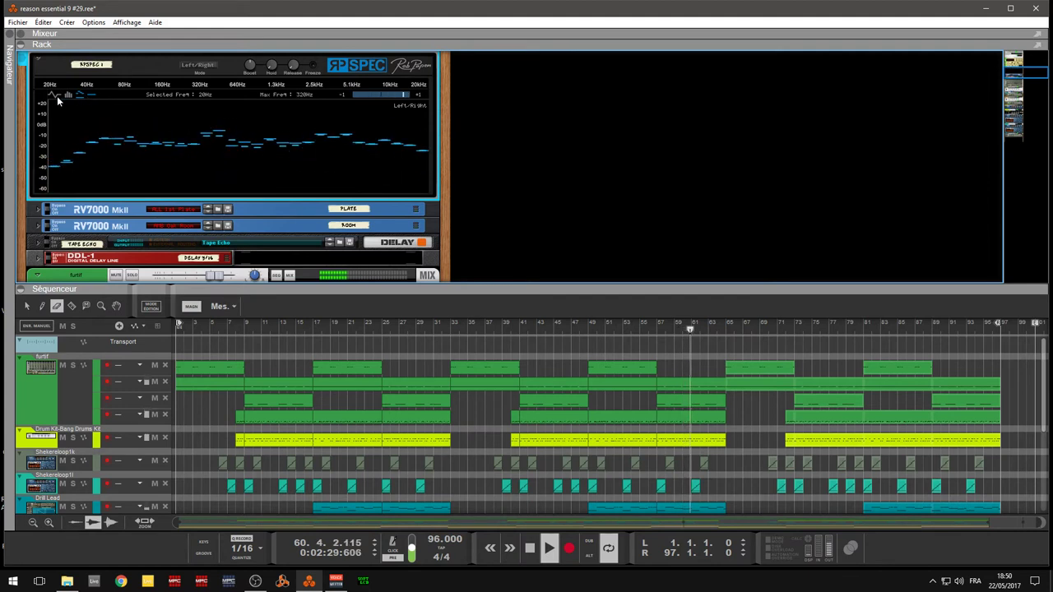
click(57, 95)
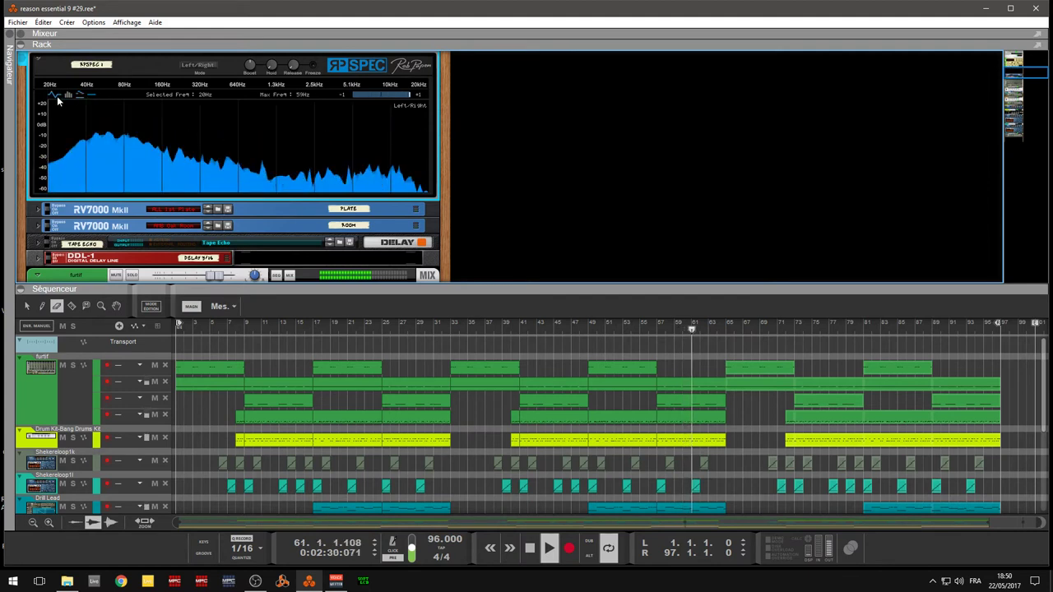
- Set the RPSPEC mode to Stereo and switch its left and right spectrum displays to bars
click(200, 66)
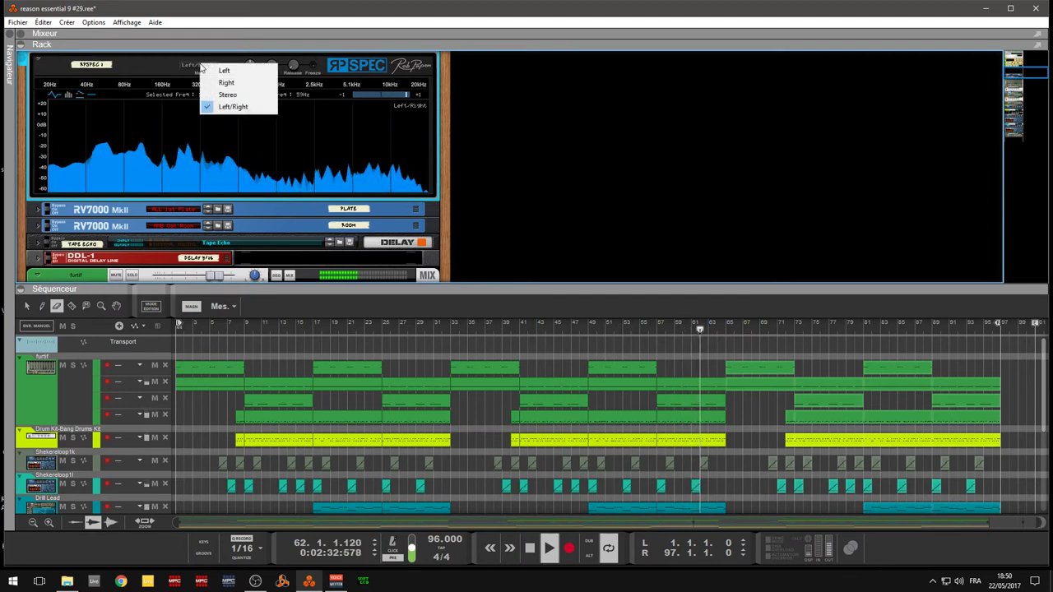
click(228, 95)
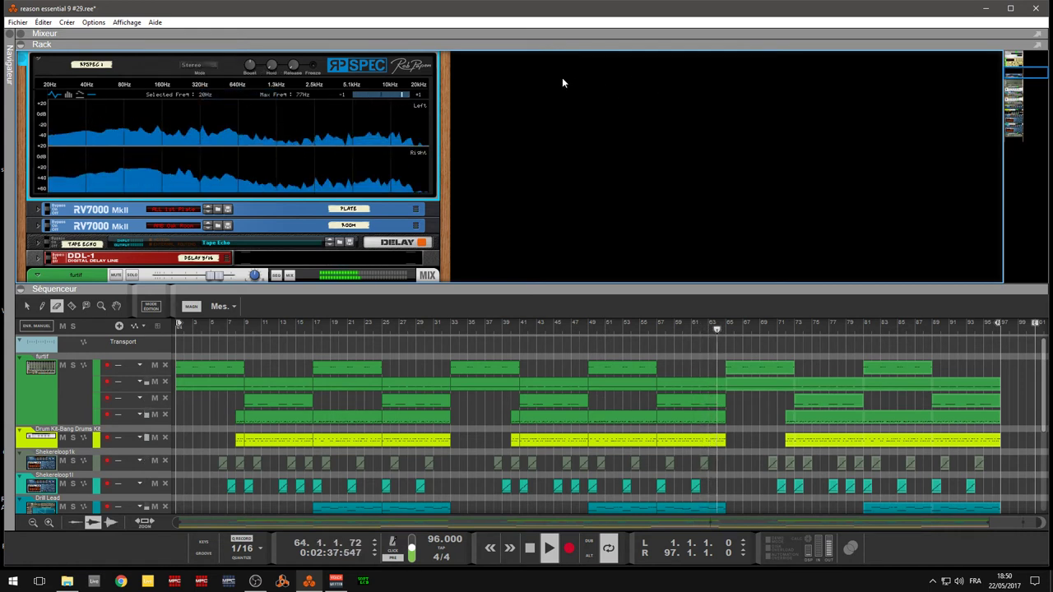
mouse_move(271, 69)
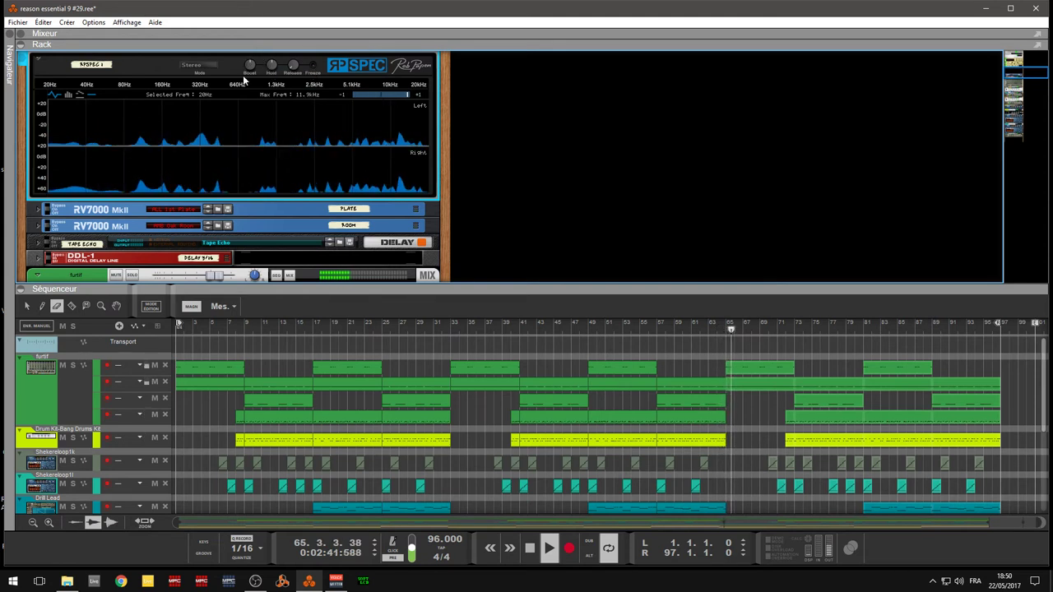
click(69, 94)
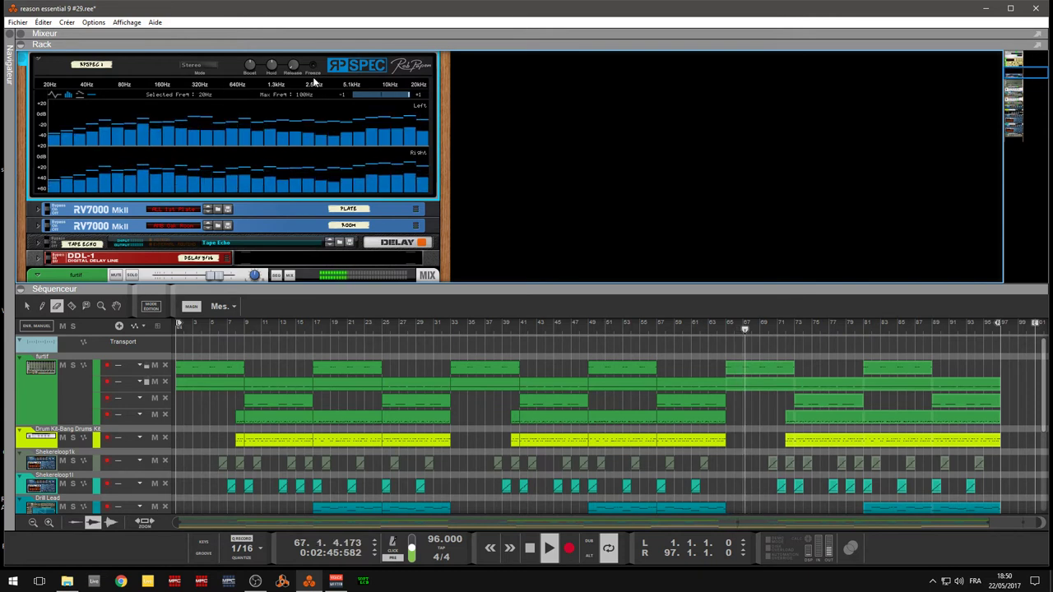
drag(376, 90, 415, 92)
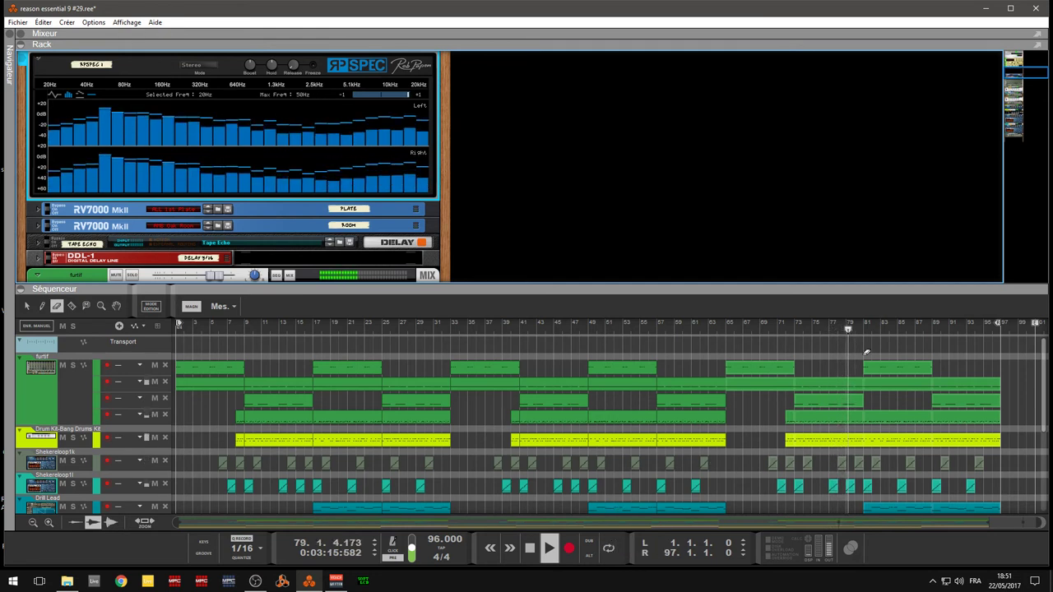
- Look through the rack from the Drill Lead device back up to the RPSPEC analyser
click(1015, 137)
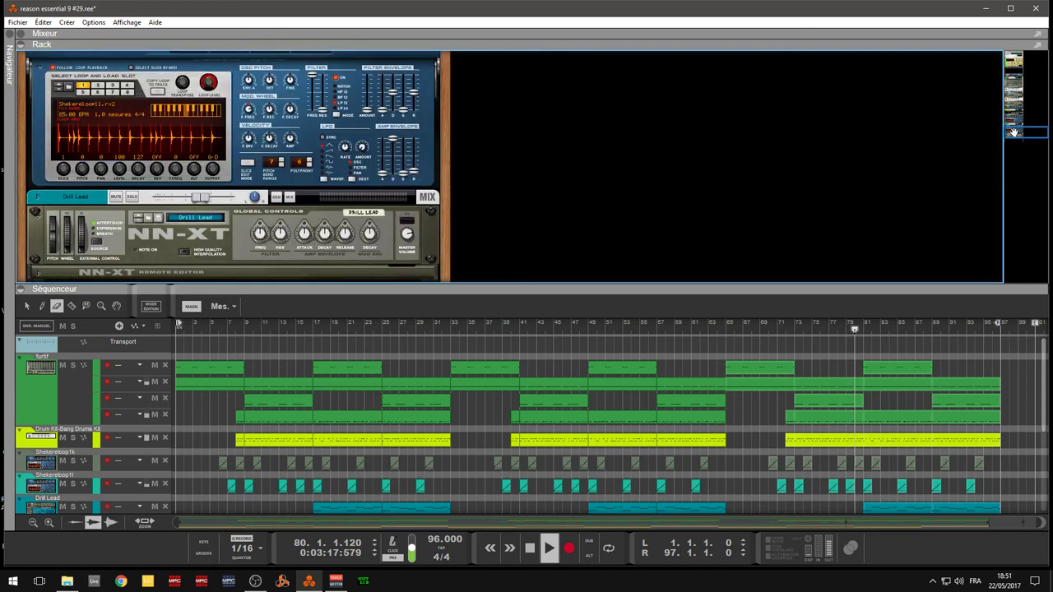
click(1013, 117)
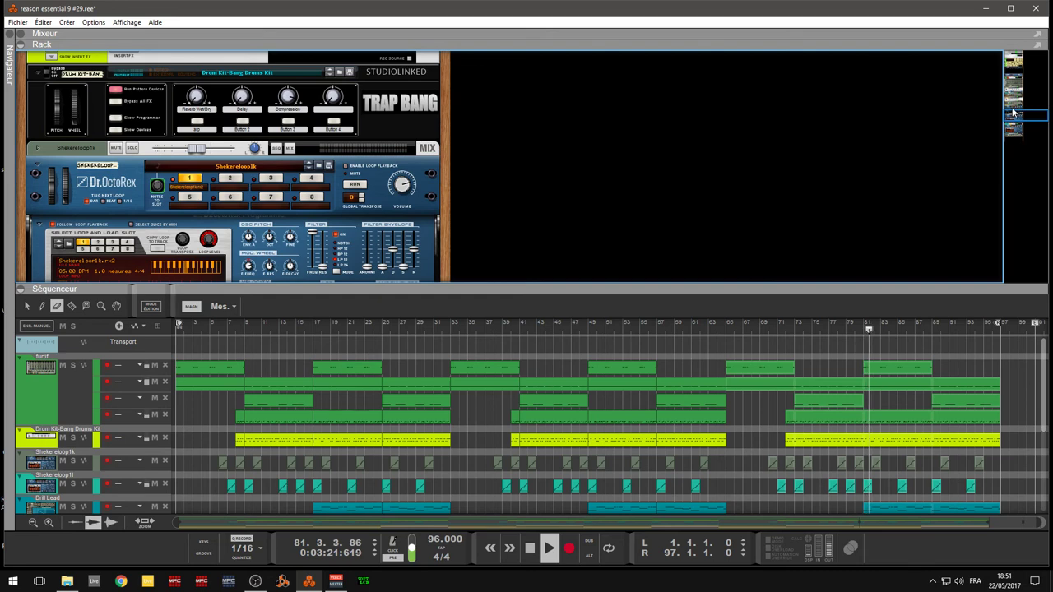
drag(1013, 113, 1014, 75)
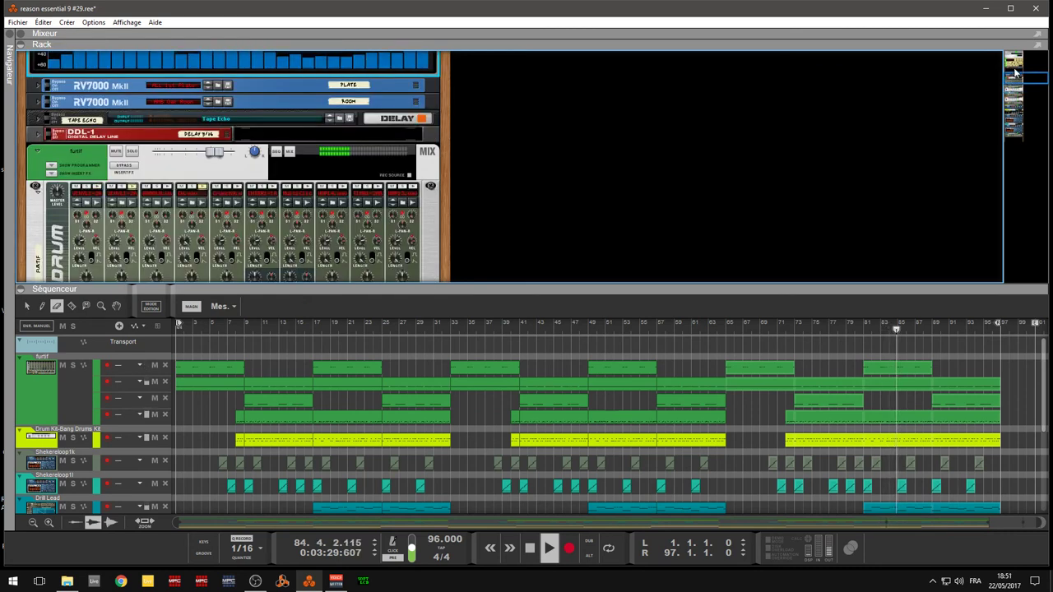
click(1015, 73)
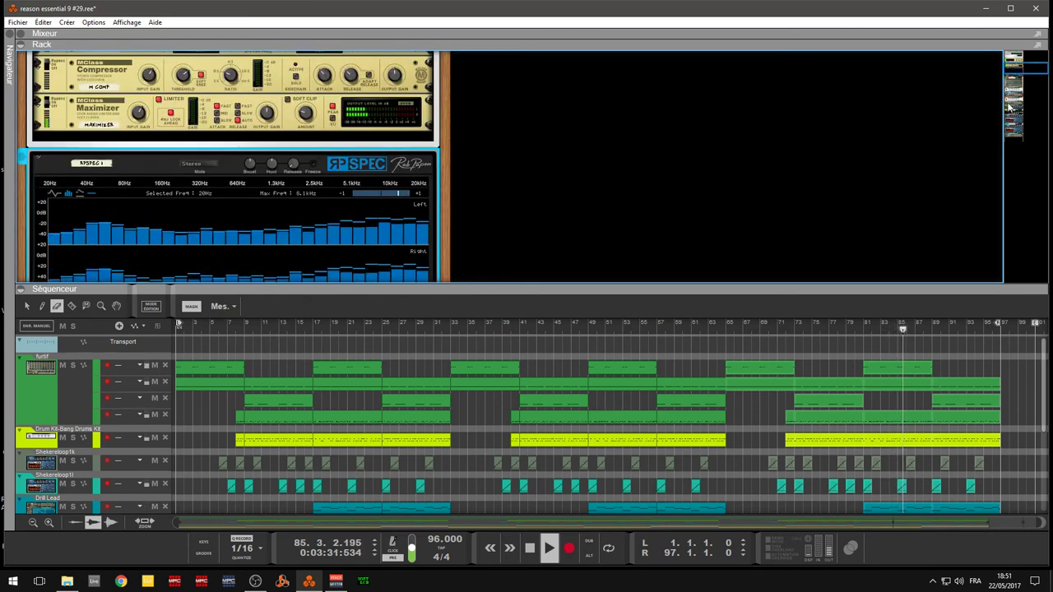
click(1010, 76)
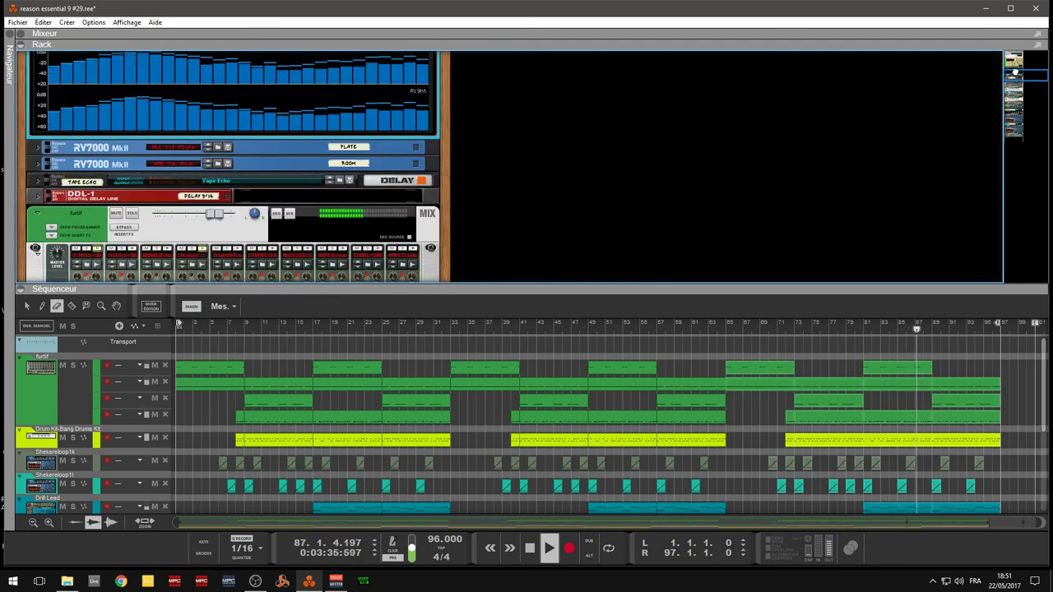
drag(1015, 73, 1014, 65)
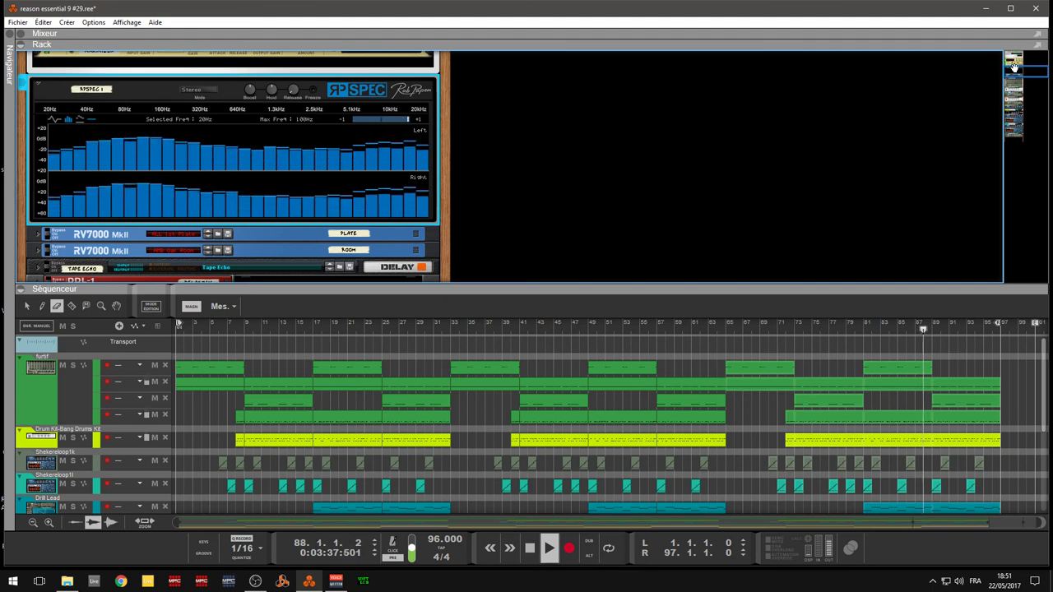